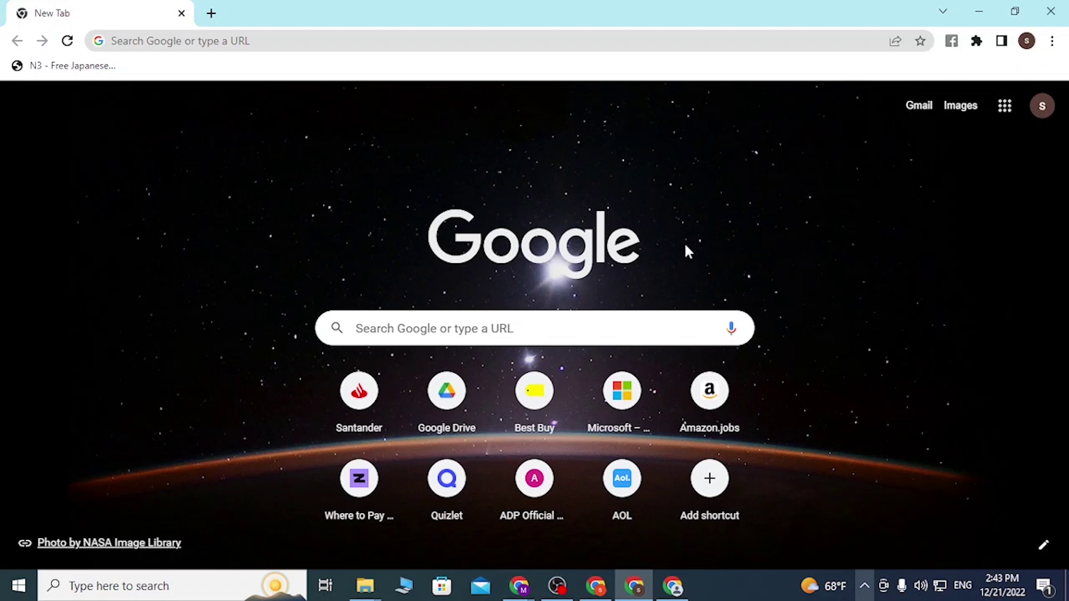
# Load microsoft.com in the Chrome tab via the address bar's autocomplete.
pyautogui.click(496, 44)
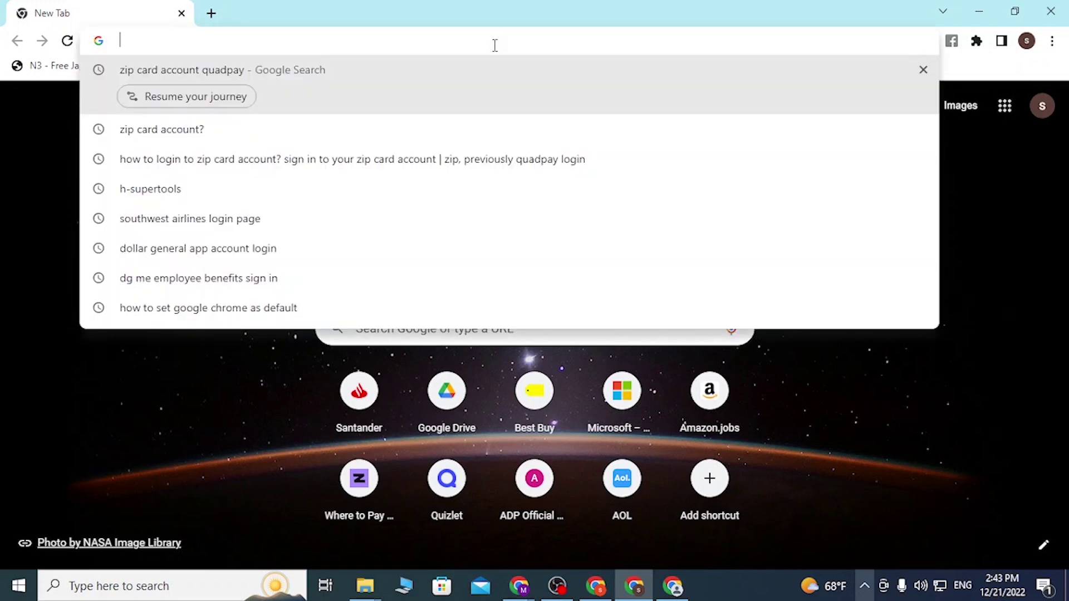
pyautogui.write('mic')
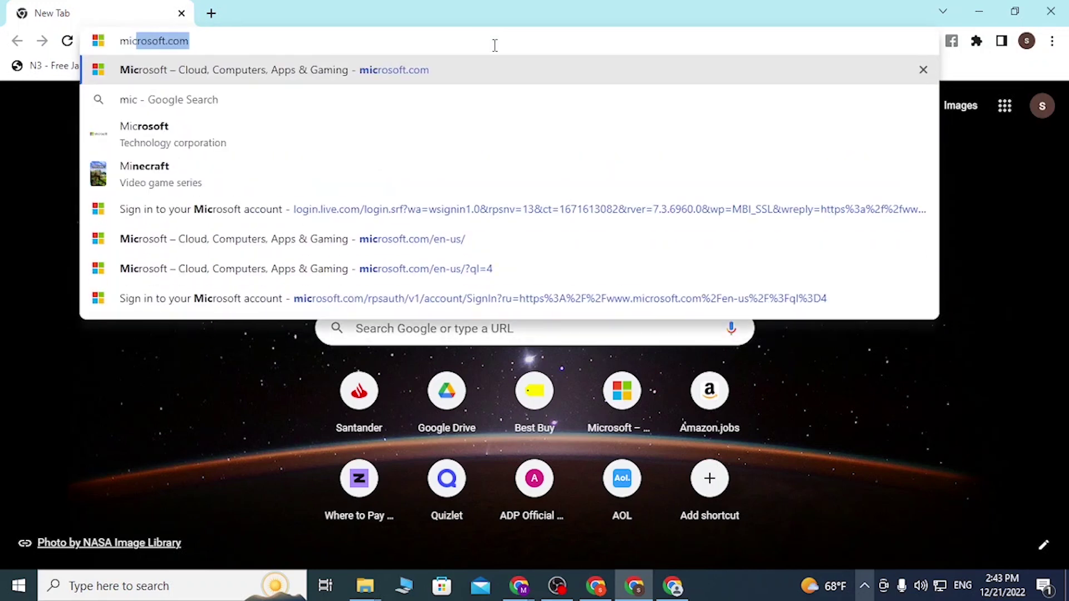
pyautogui.write('rosoft.co')
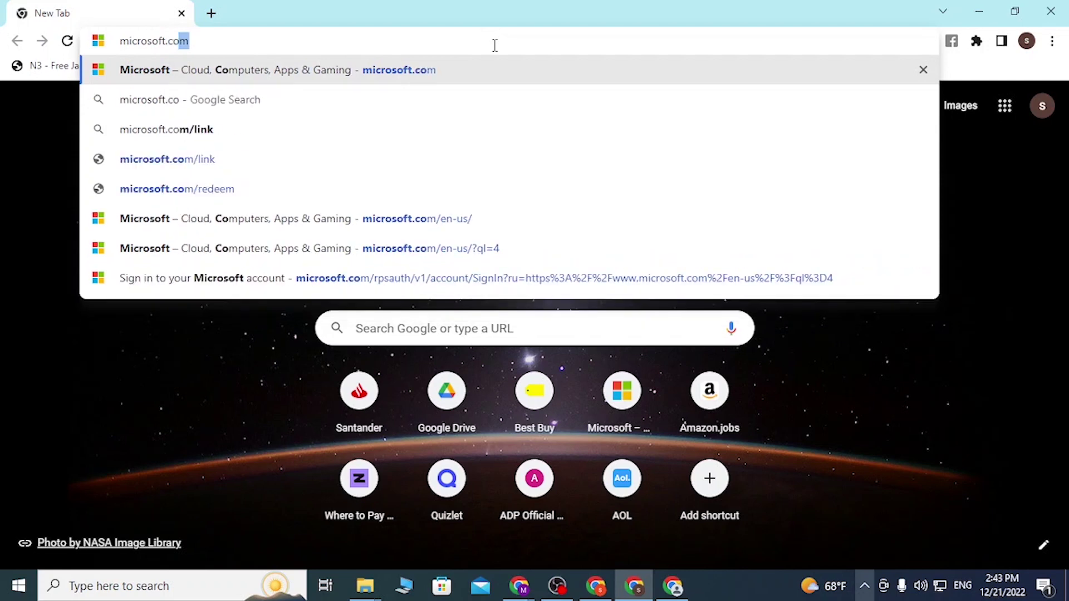
pyautogui.write('m')
pyautogui.press('Return')
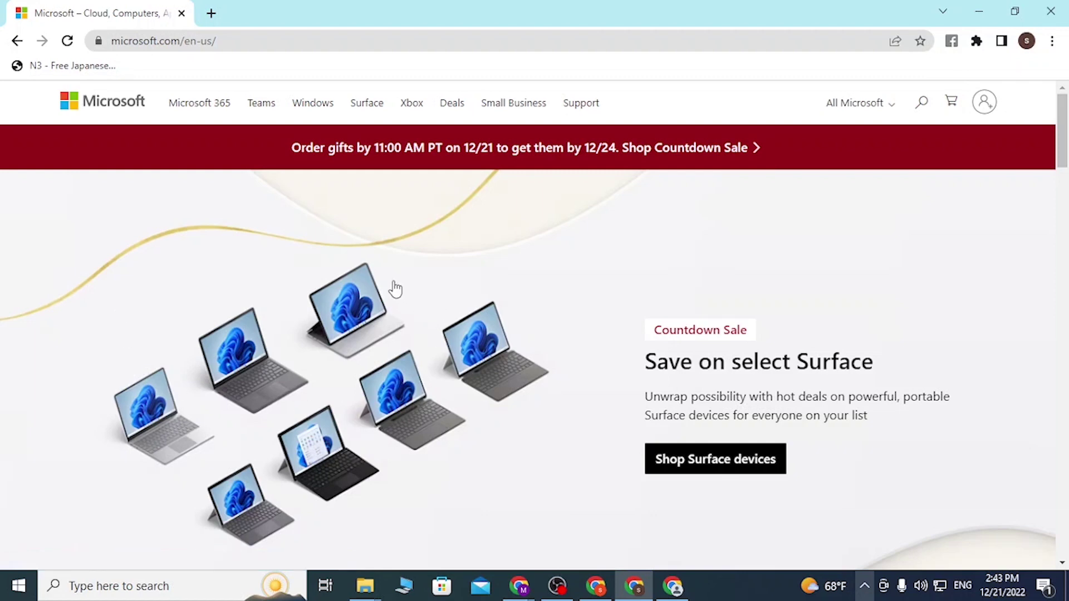
# Open the Microsoft account sign-in page from the top-right account icon.
pyautogui.click(986, 110)
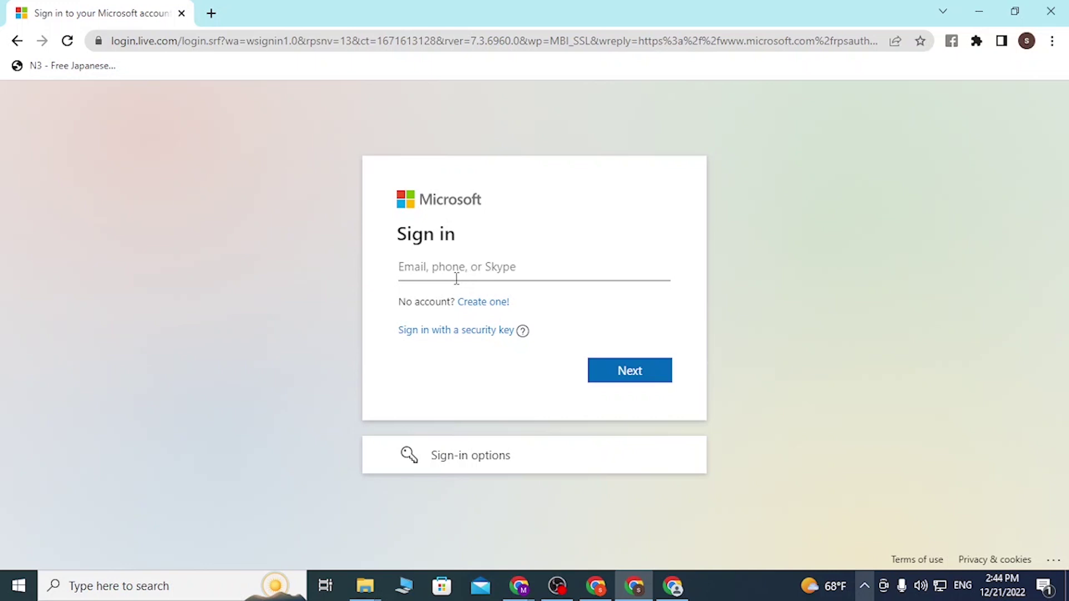
# Autofill the saved account's email and continue to the password page.
pyautogui.click(445, 274)
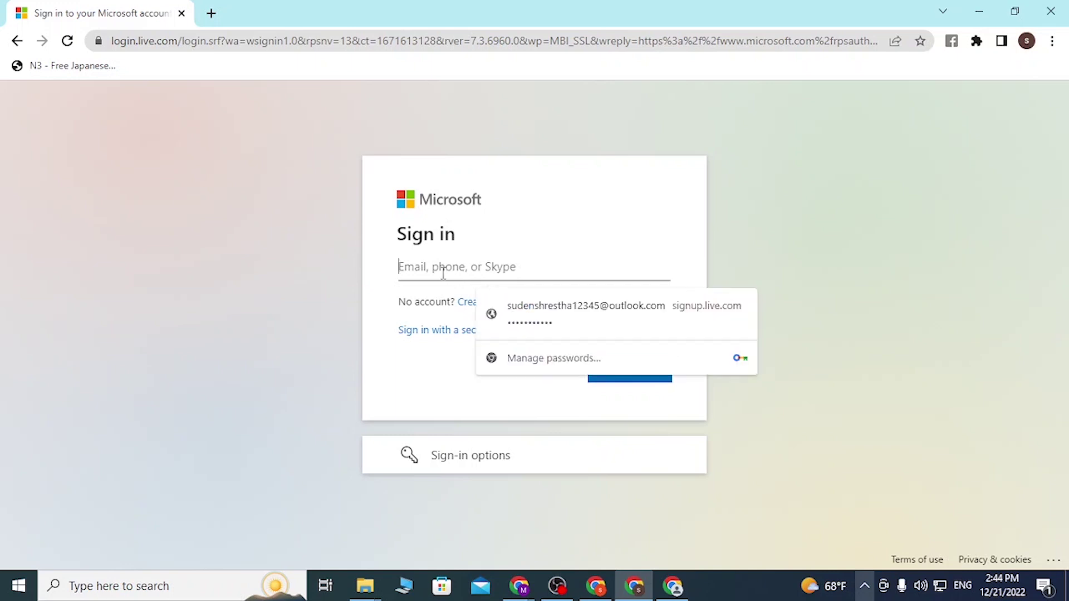
pyautogui.click(547, 321)
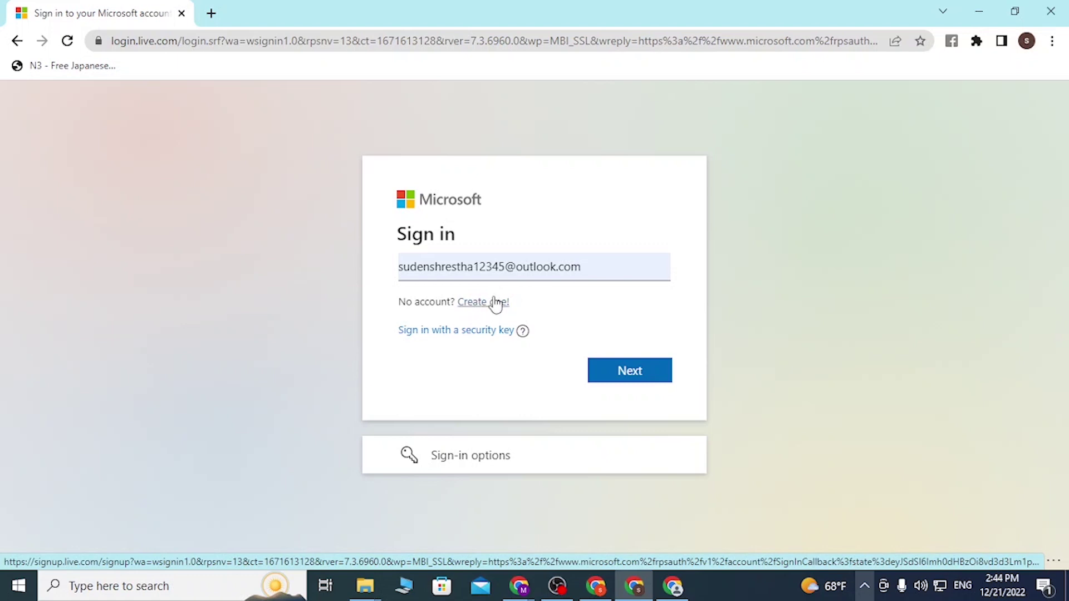
pyautogui.click(656, 371)
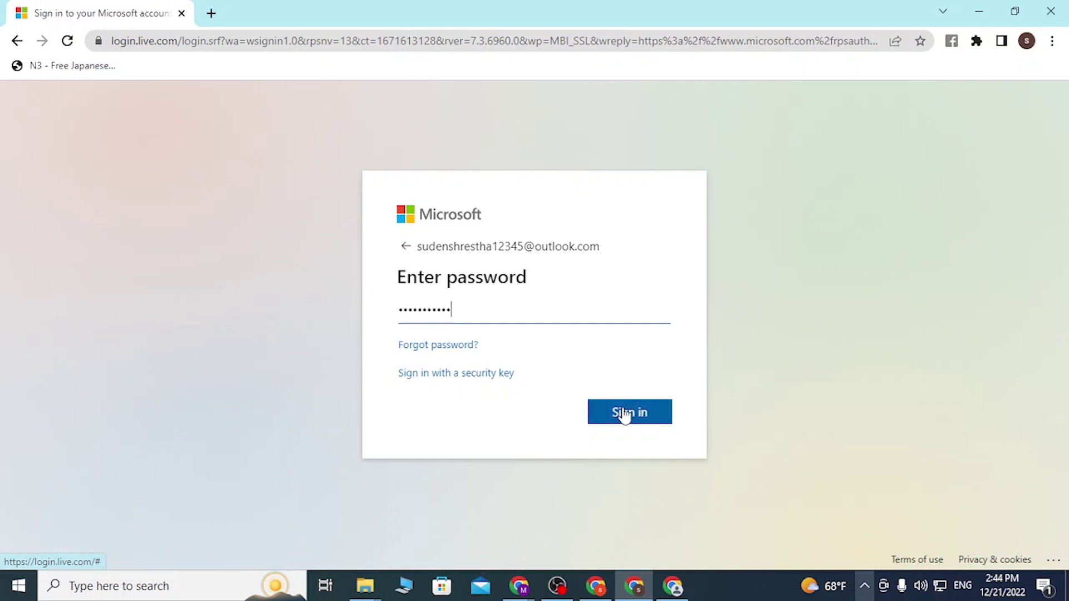
# Submit the autofilled password to finish signing in.
pyautogui.click(624, 414)
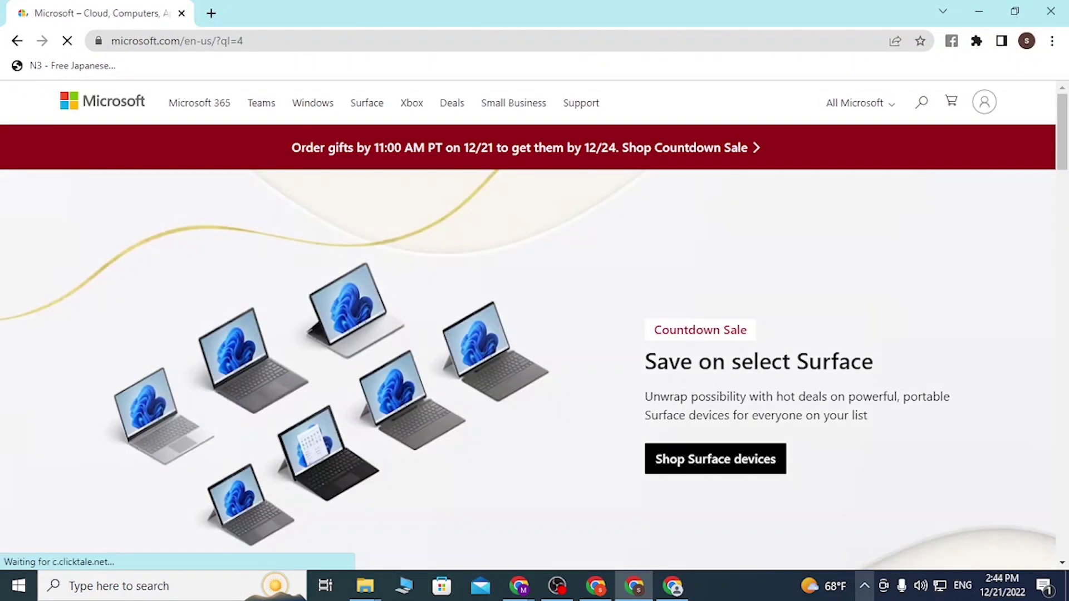
# Confirm the signed-in account in the account menu and dismiss the newsletter popup.
pyautogui.click(994, 107)
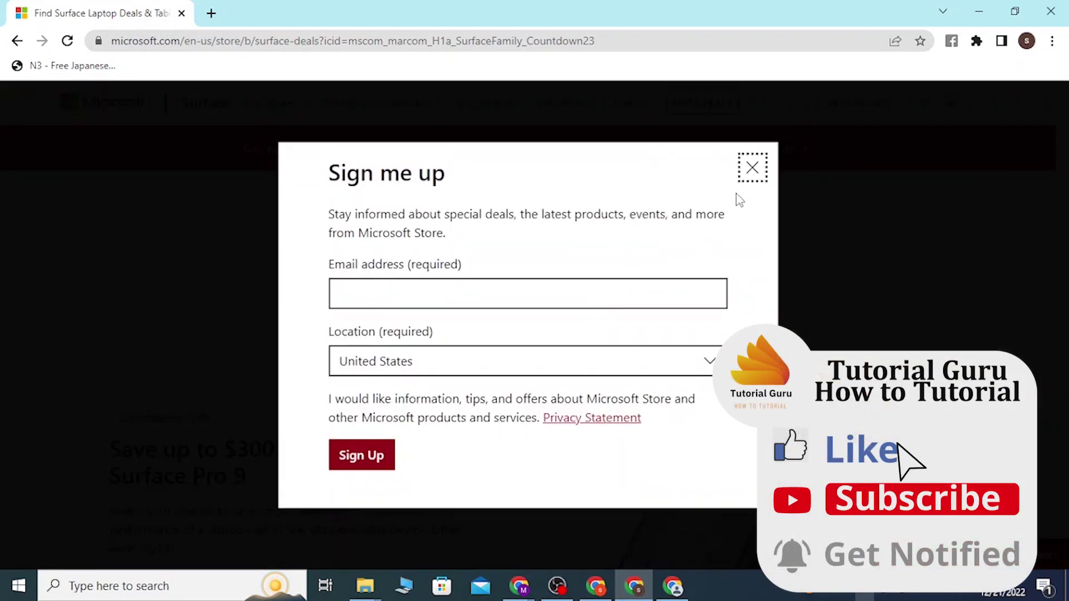
pyautogui.click(752, 172)
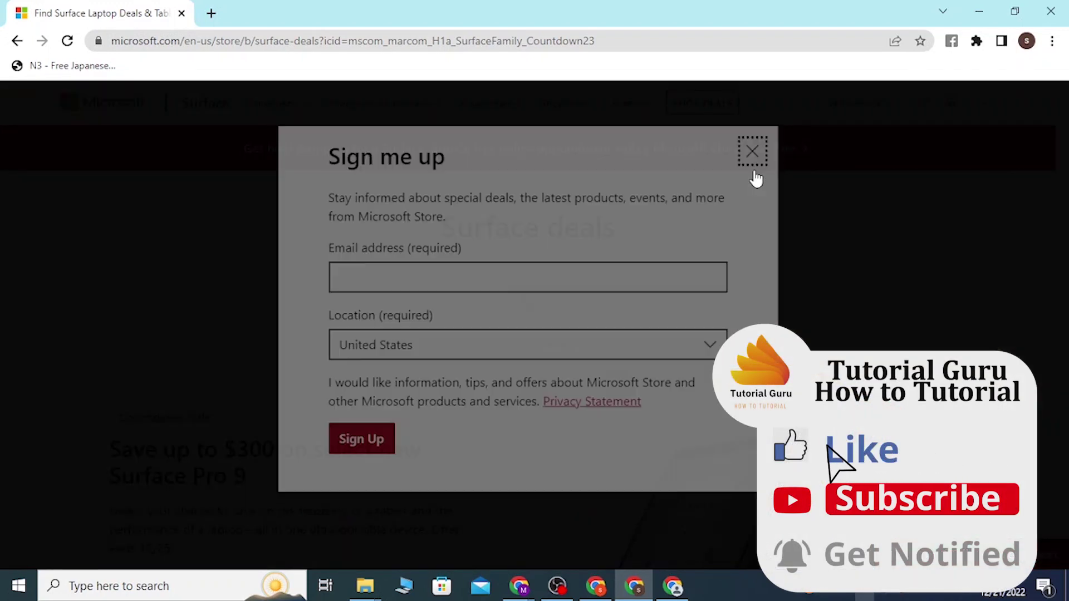